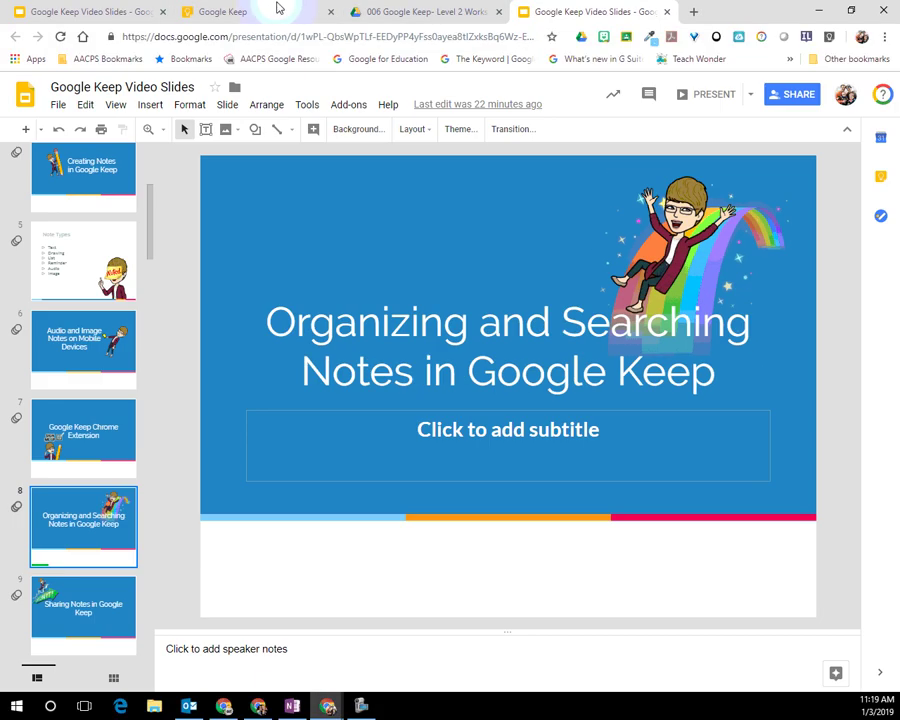
# - Switch to Google Keep and color the Walt Disney Early Life note light blue
pyautogui.click(277, 8)
pyautogui.scroll(8, 554, 414)
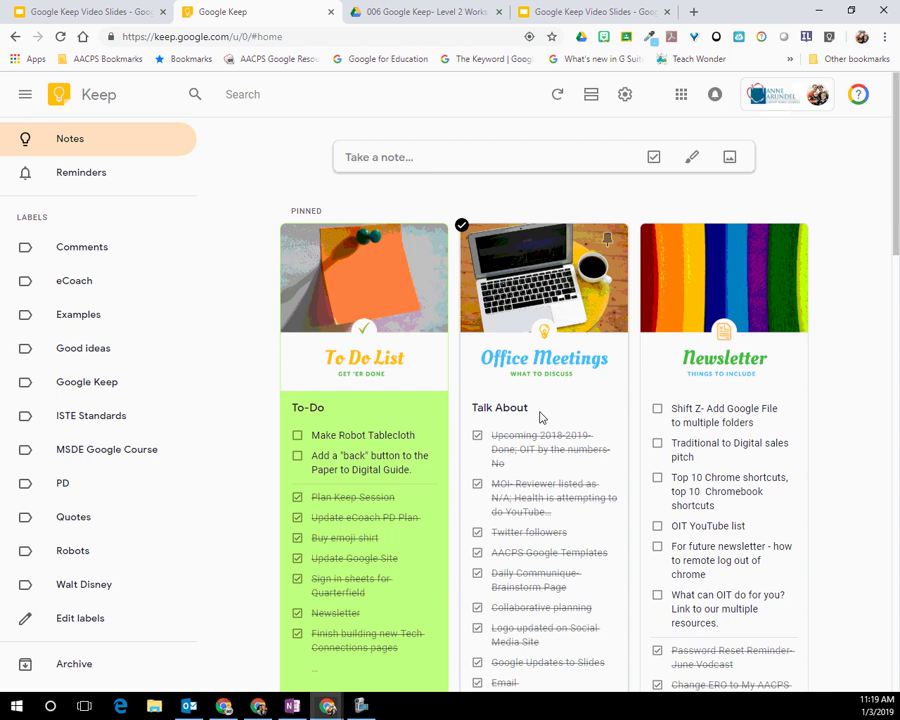
pyautogui.scroll(-5, 540, 430)
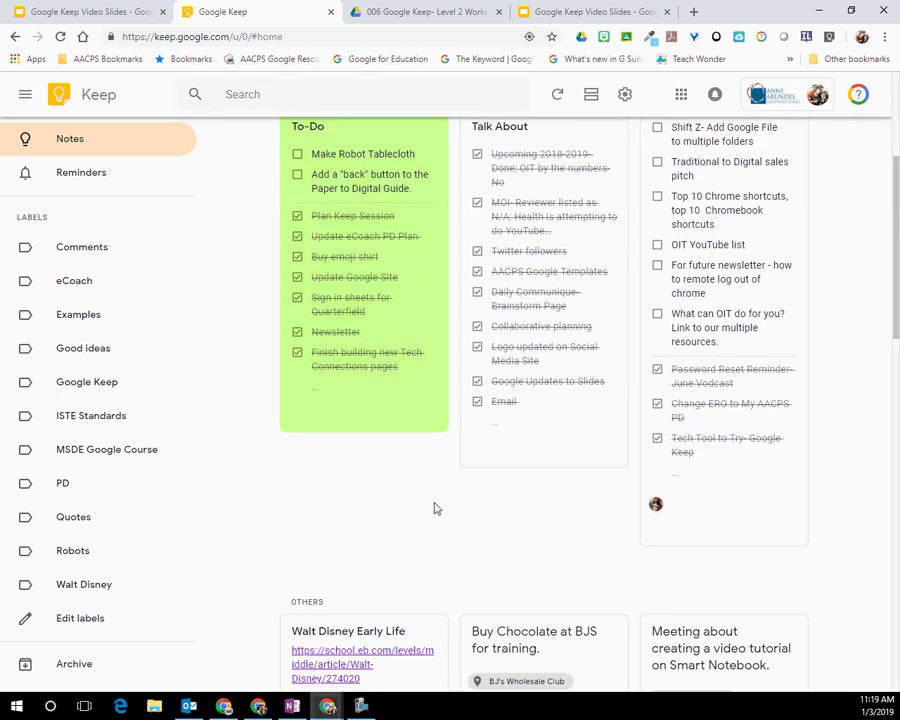
pyautogui.scroll(-4, 434, 508)
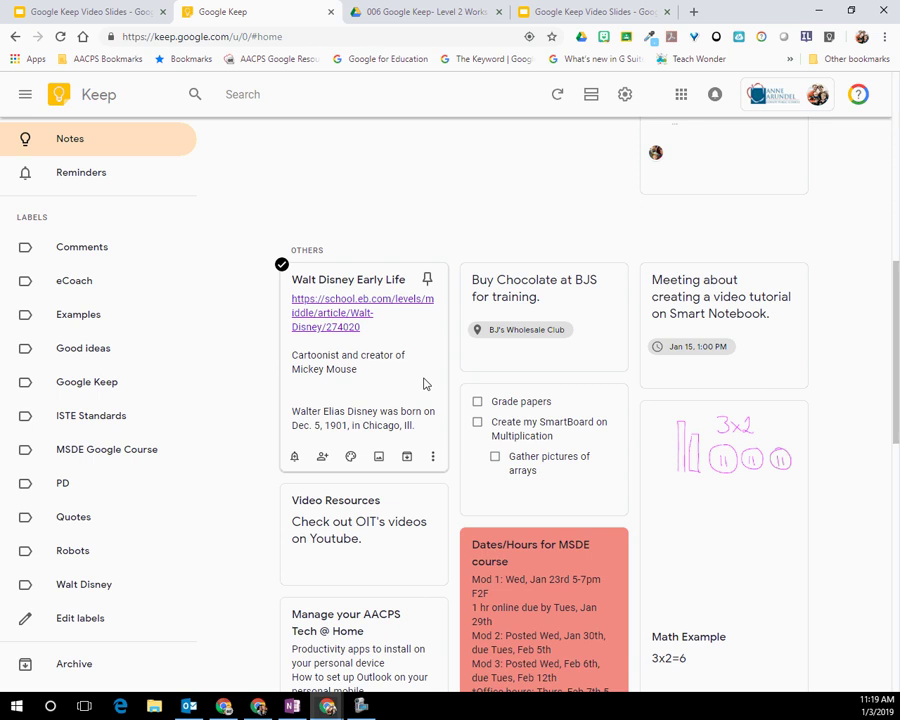
pyautogui.scroll(-1, 423, 380)
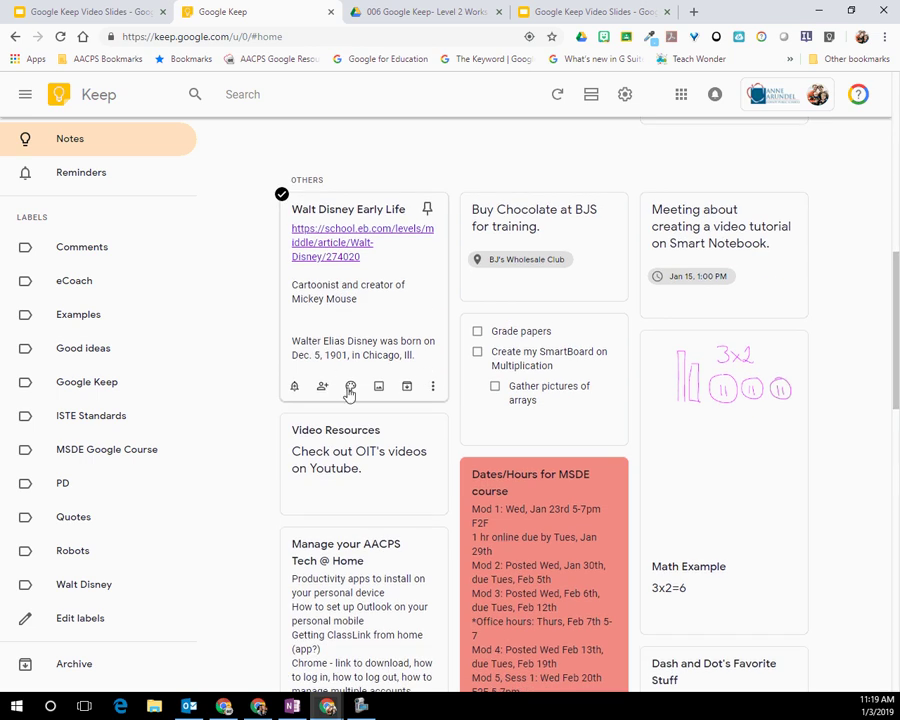
pyautogui.moveTo(350, 390)
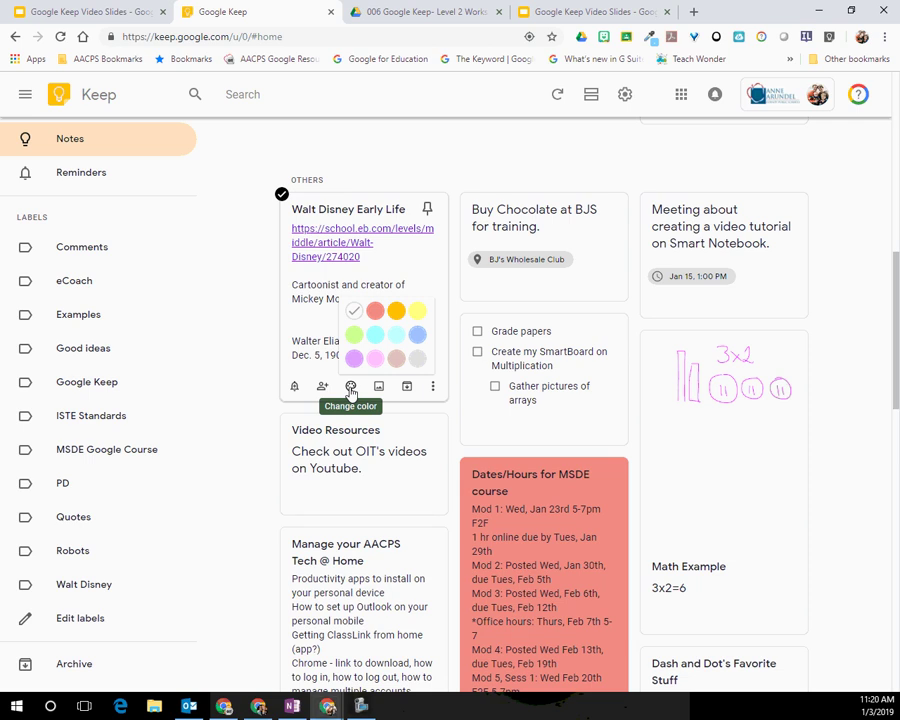
pyautogui.click(397, 343)
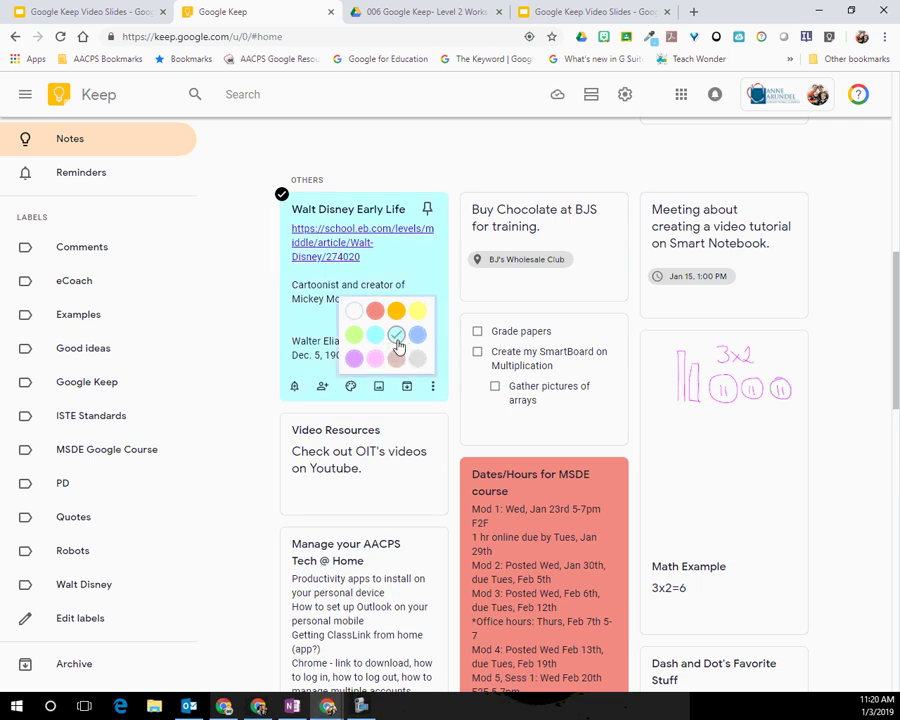
# - Color the Buy Chocolate and Smart Notebook meeting notes red and the Grade papers checklist green
pyautogui.moveTo(536, 290)
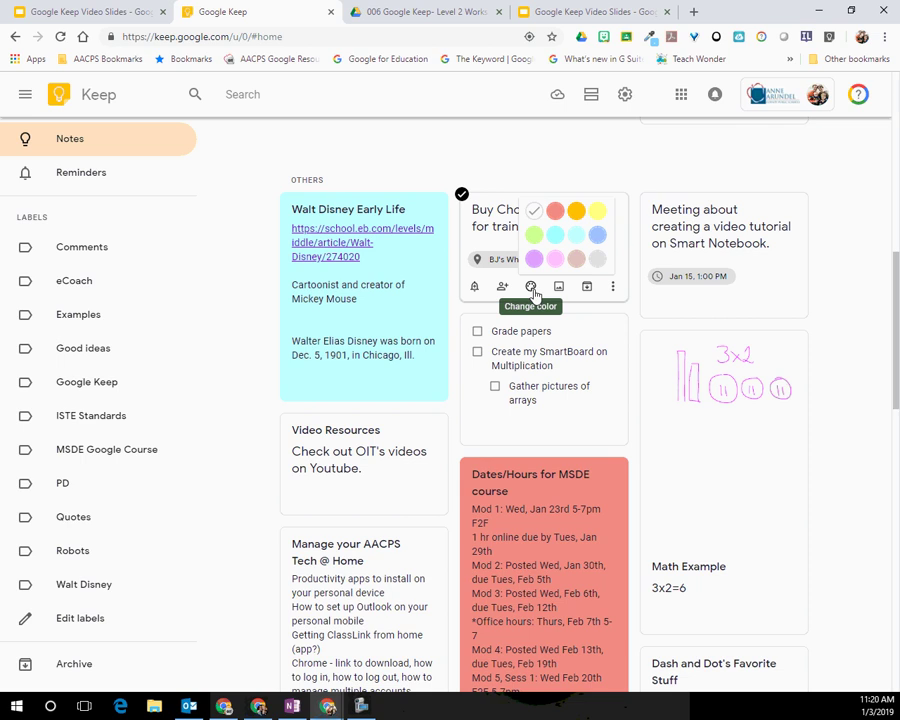
pyautogui.click(555, 211)
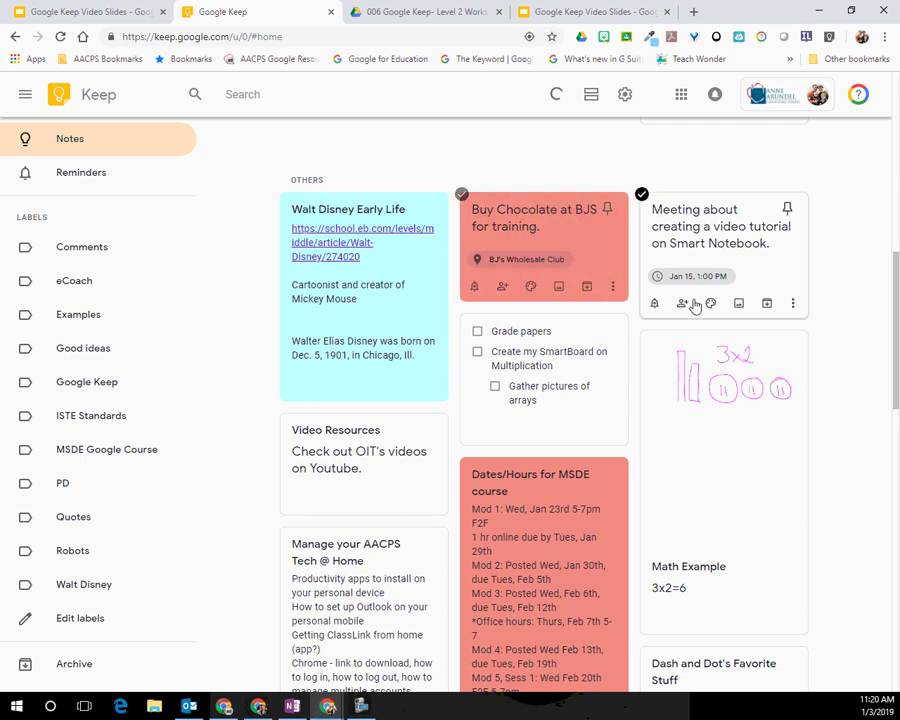
pyautogui.moveTo(710, 310)
pyautogui.click(735, 229)
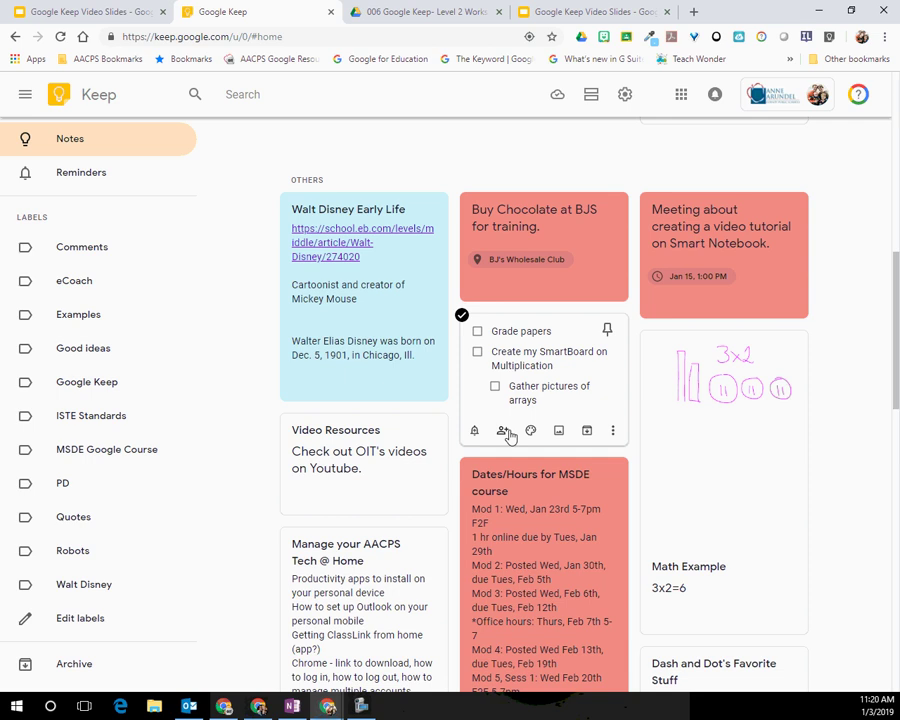
pyautogui.moveTo(530, 430)
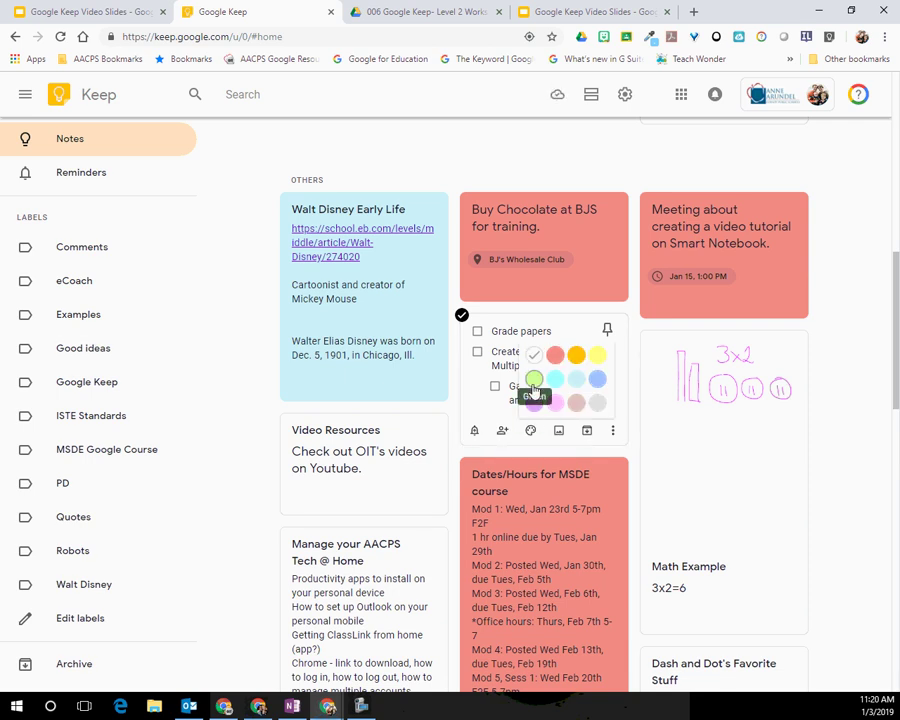
pyautogui.click(533, 381)
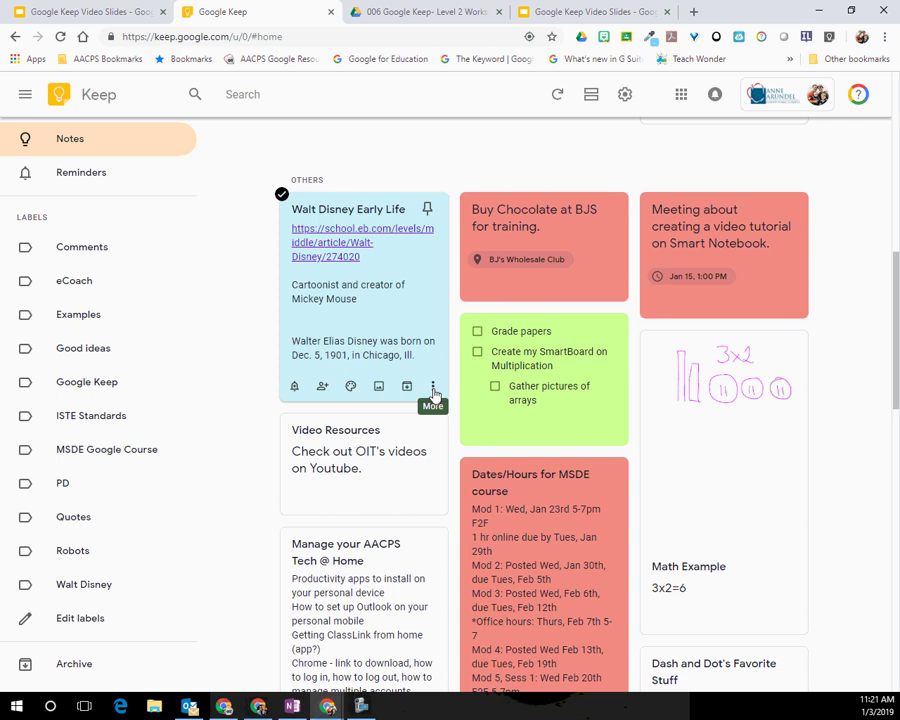
# - Create a Research label for the Walt Disney Early Life note and also assign it the existing Walt Disney label
pyautogui.click(433, 391)
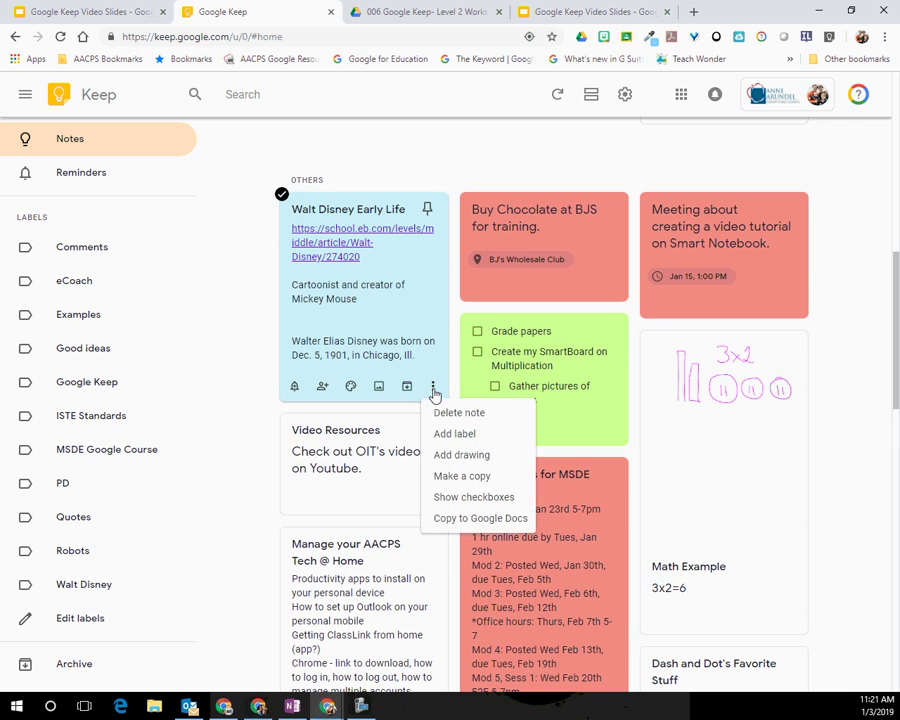
pyautogui.click(454, 435)
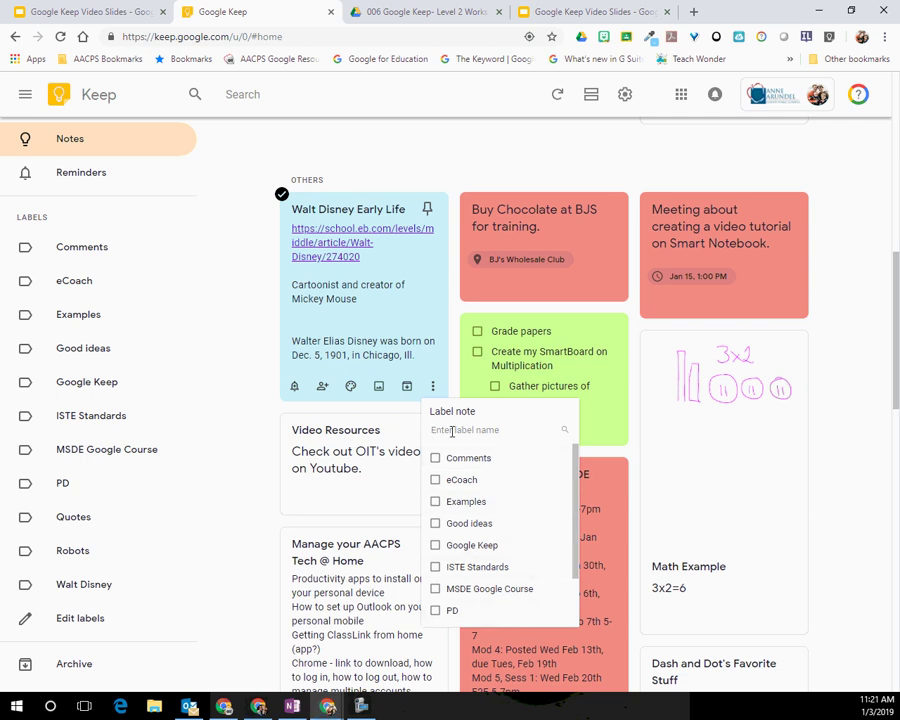
pyautogui.write('Research')
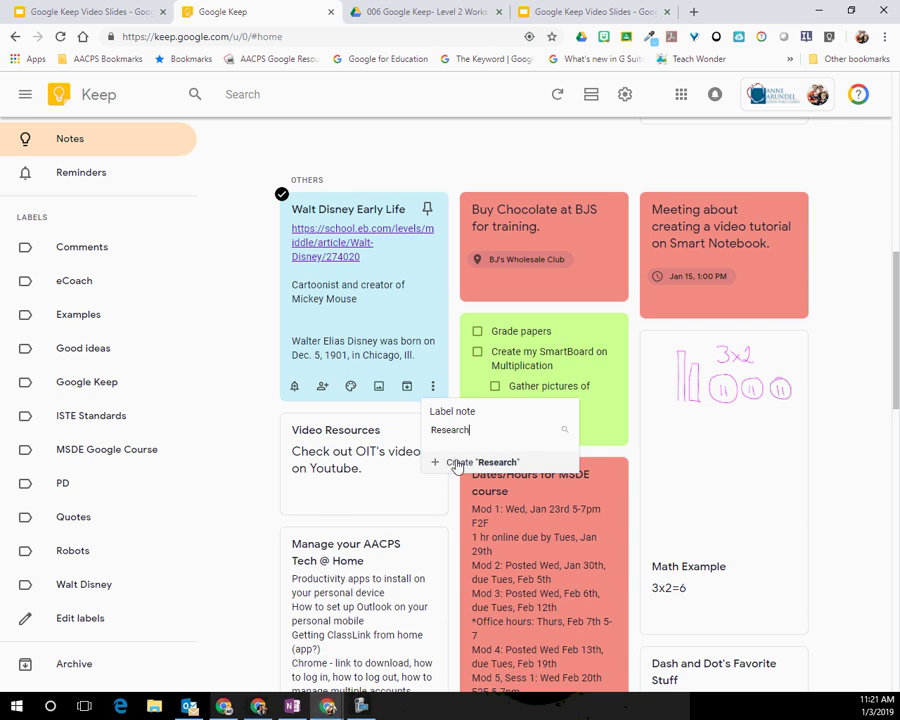
pyautogui.click(456, 463)
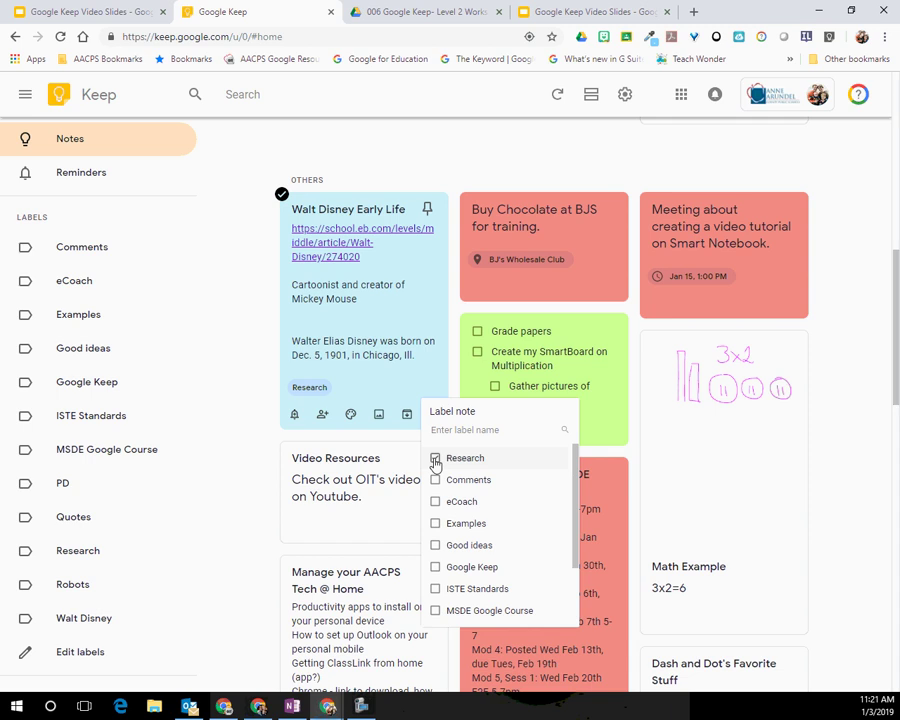
pyautogui.scroll(-2, 450, 566)
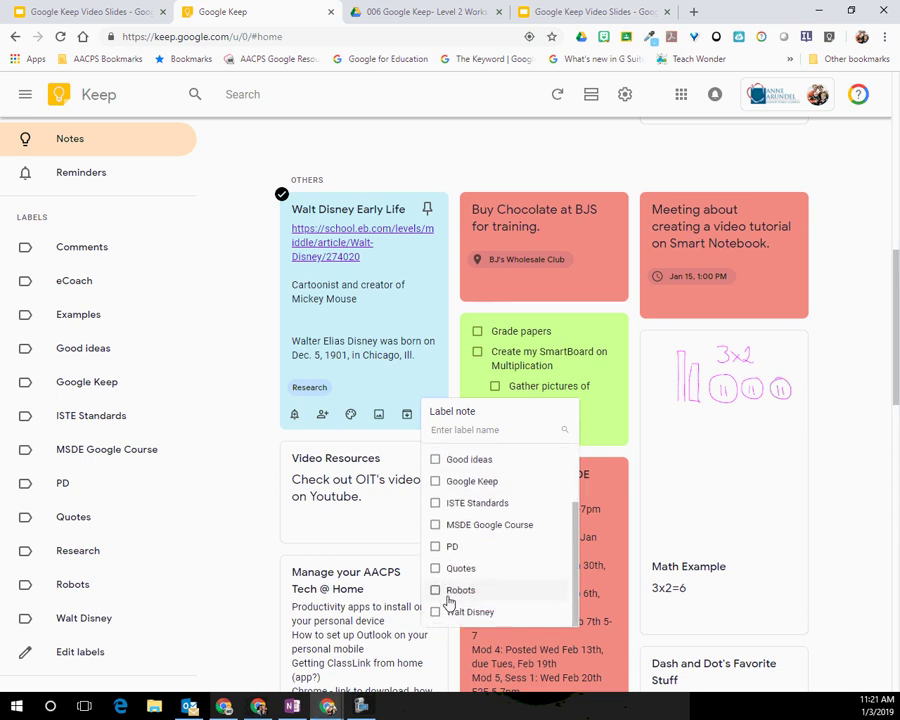
pyautogui.click(436, 613)
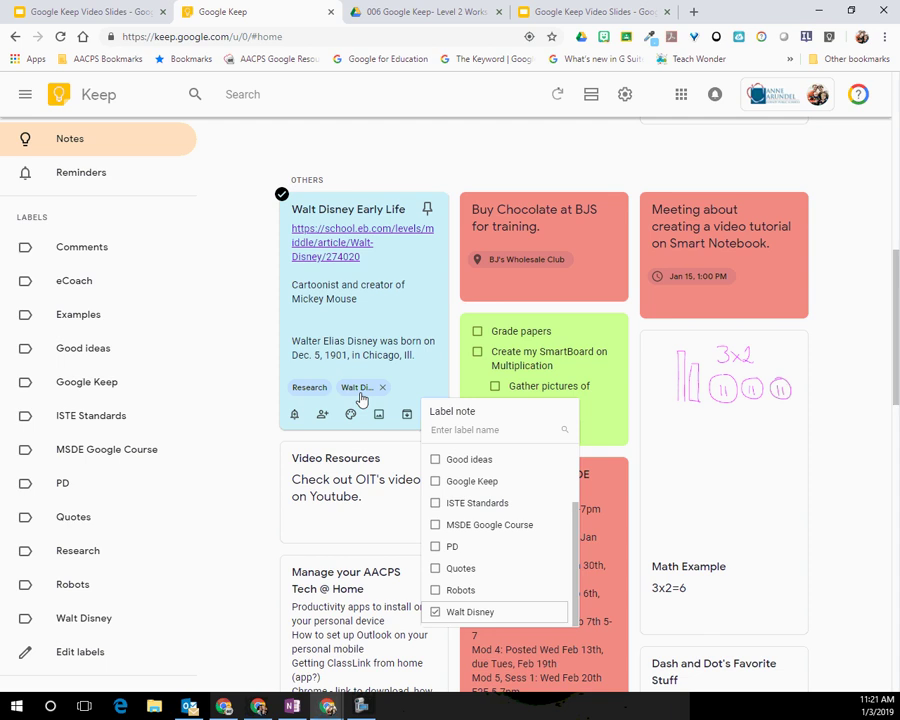
# - Add the Examples label to the Walt Disney Early Life note
pyautogui.scroll(1, 440, 535)
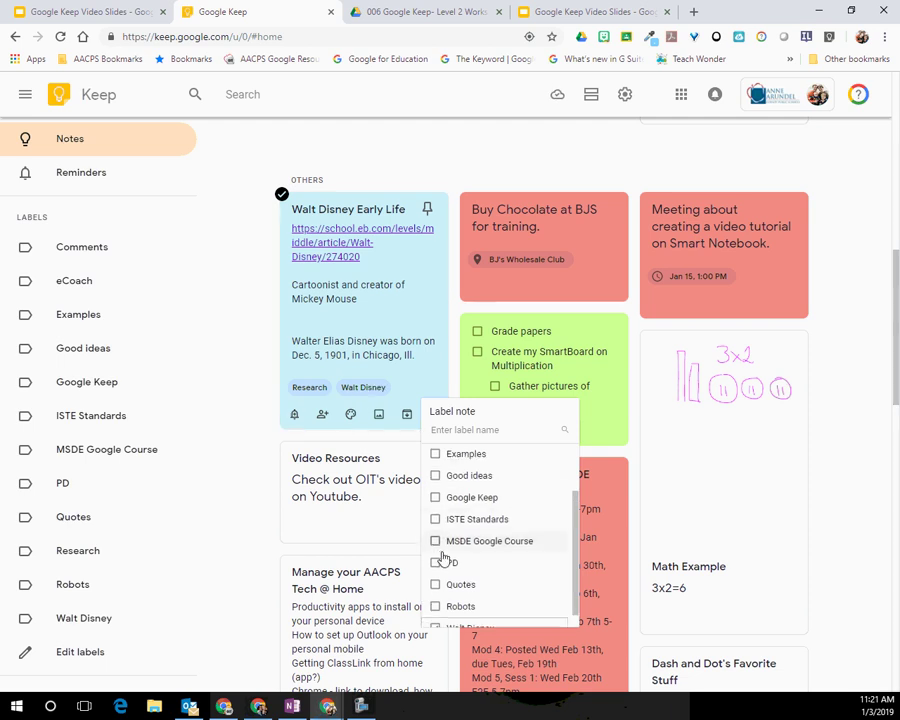
pyautogui.click(435, 454)
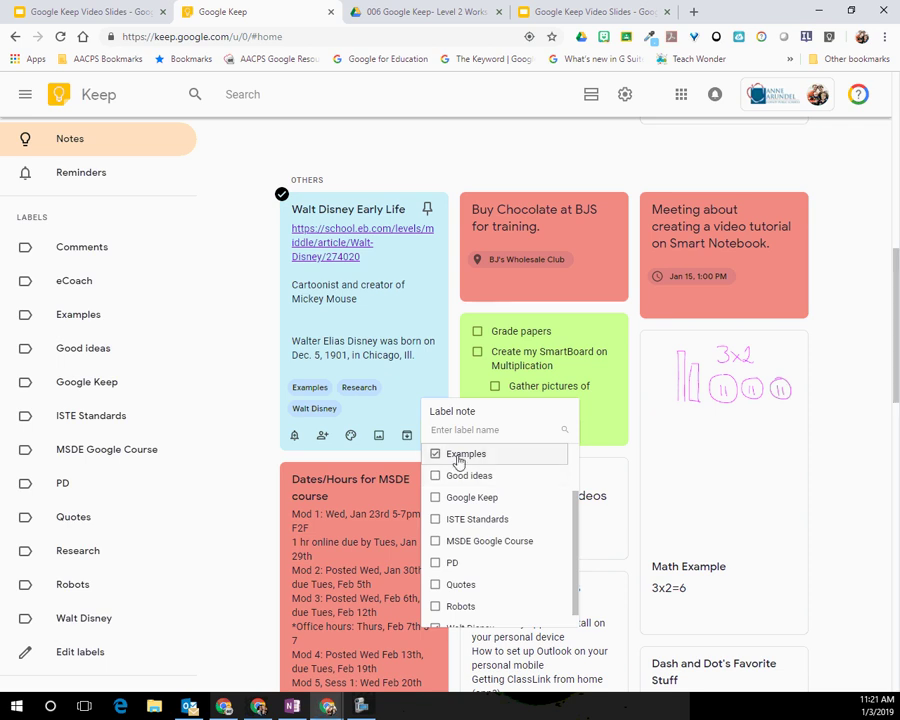
pyautogui.click(414, 395)
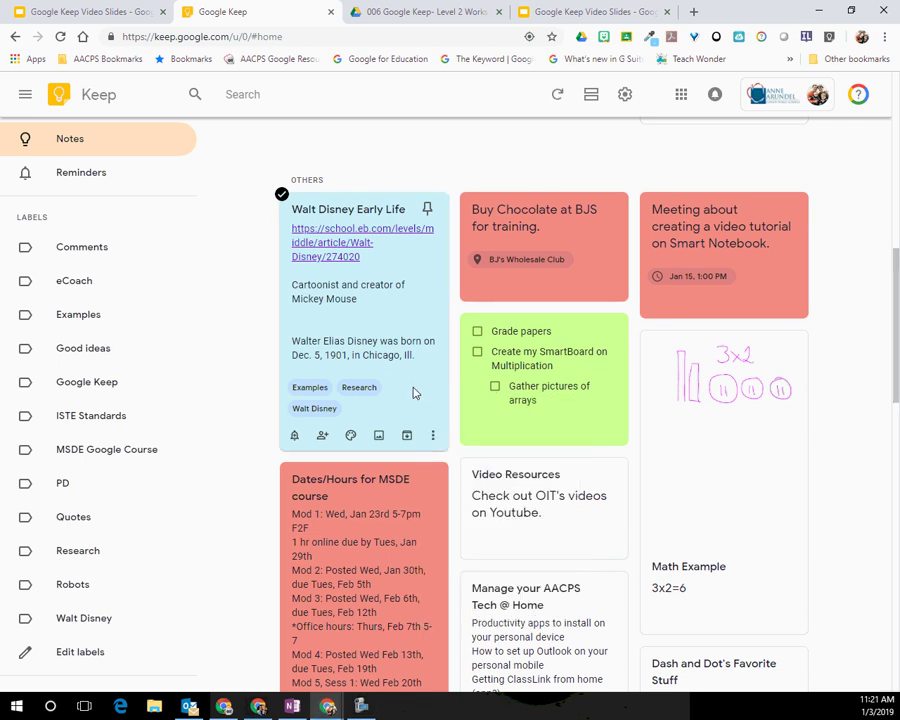
# - Remove the Examples label from the opened Walt Disney Early Life note and close the note
pyautogui.click(414, 392)
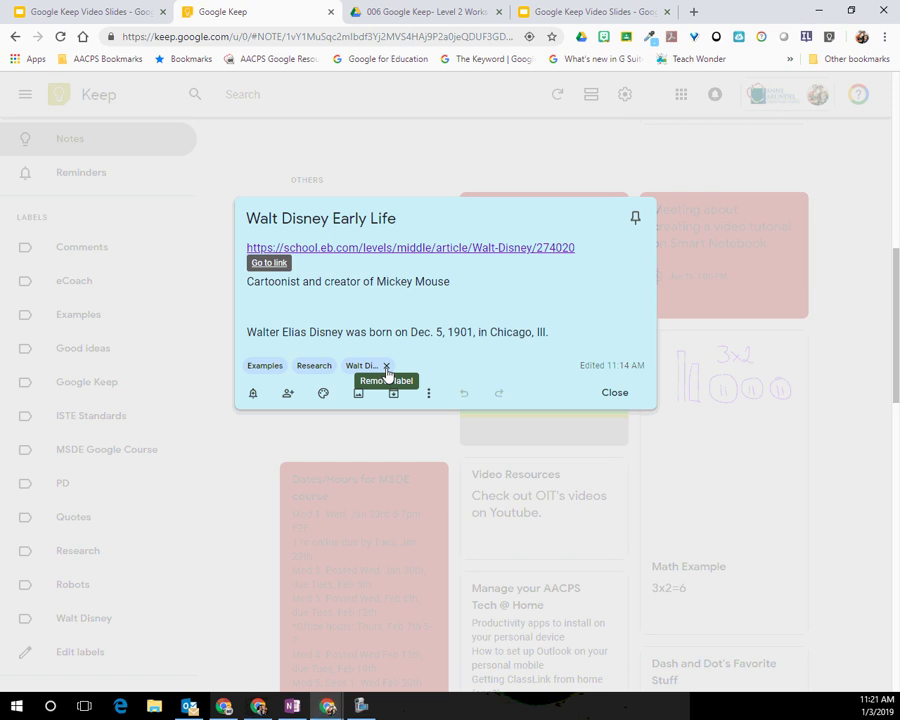
pyautogui.click(280, 372)
pyautogui.click(612, 393)
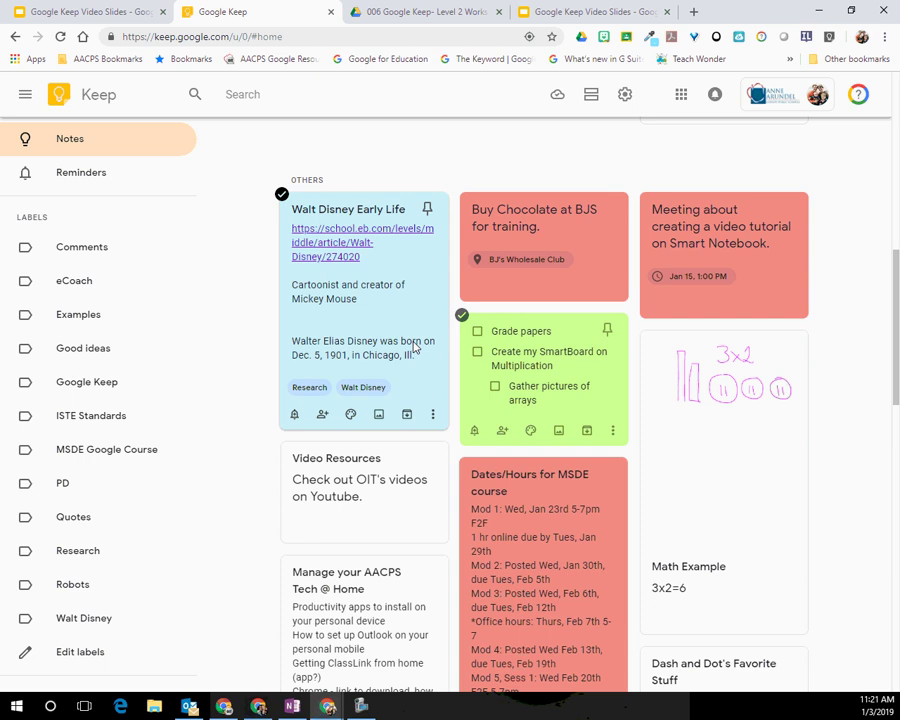
# - Rearrange the unpinned notes, moving the Grade papers checklist right after Buy Chocolate and the Math Example drawing directly beneath Buy Chocolate
pyautogui.scroll(7, 450, 396)
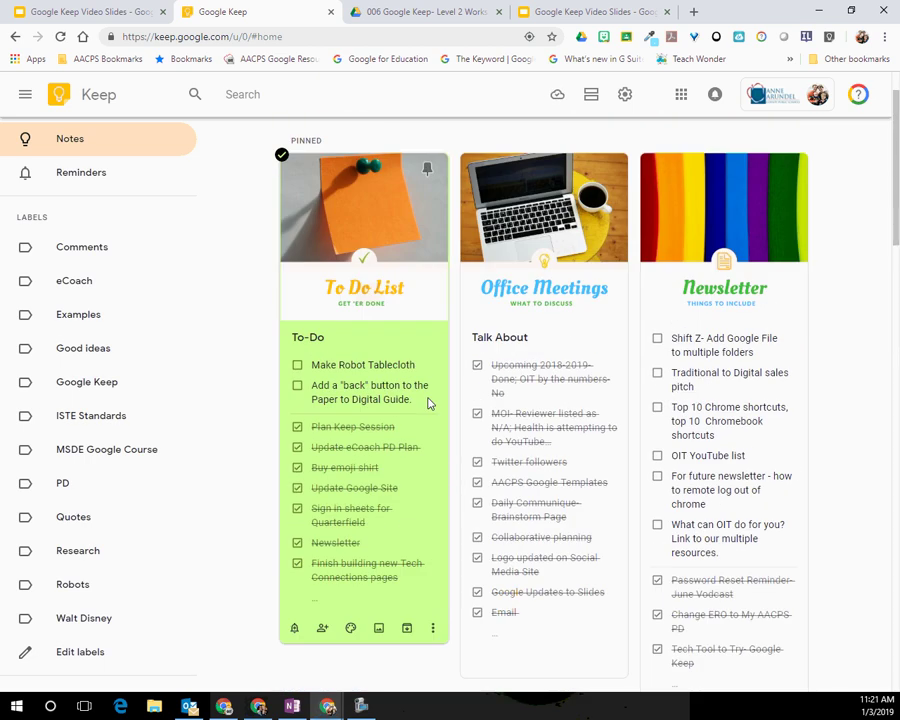
pyautogui.scroll(-7, 700, 354)
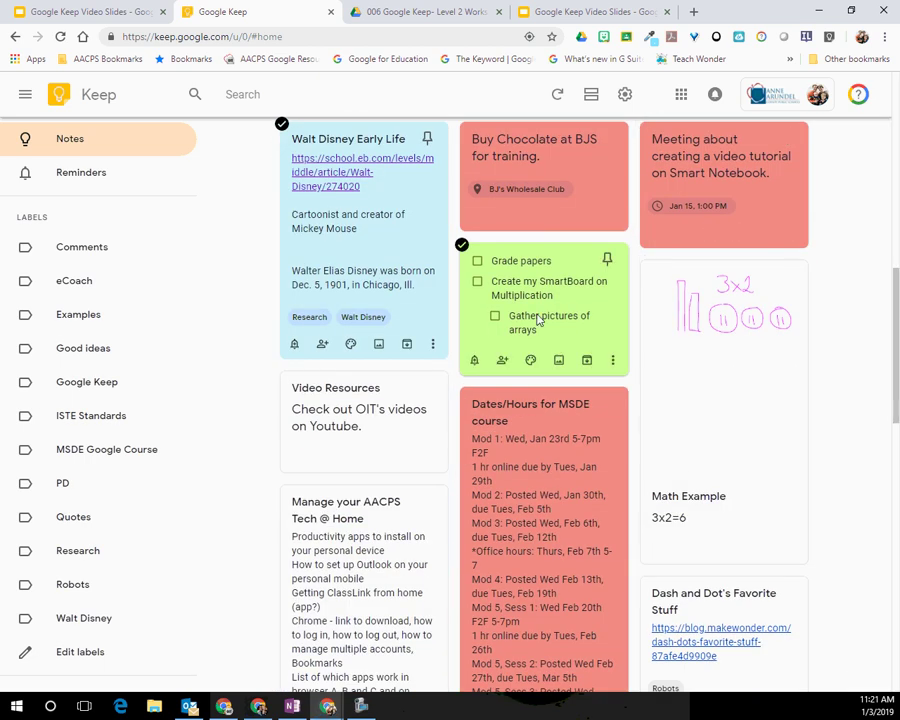
pyautogui.moveTo(588, 291); pyautogui.dragTo(686, 248)
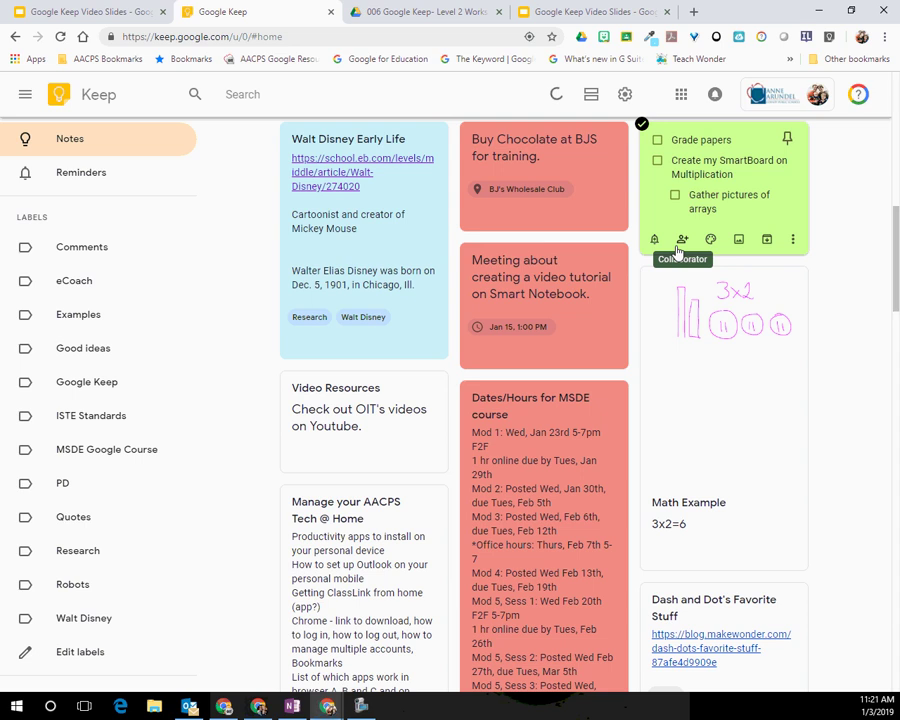
pyautogui.moveTo(753, 416); pyautogui.dragTo(590, 290)
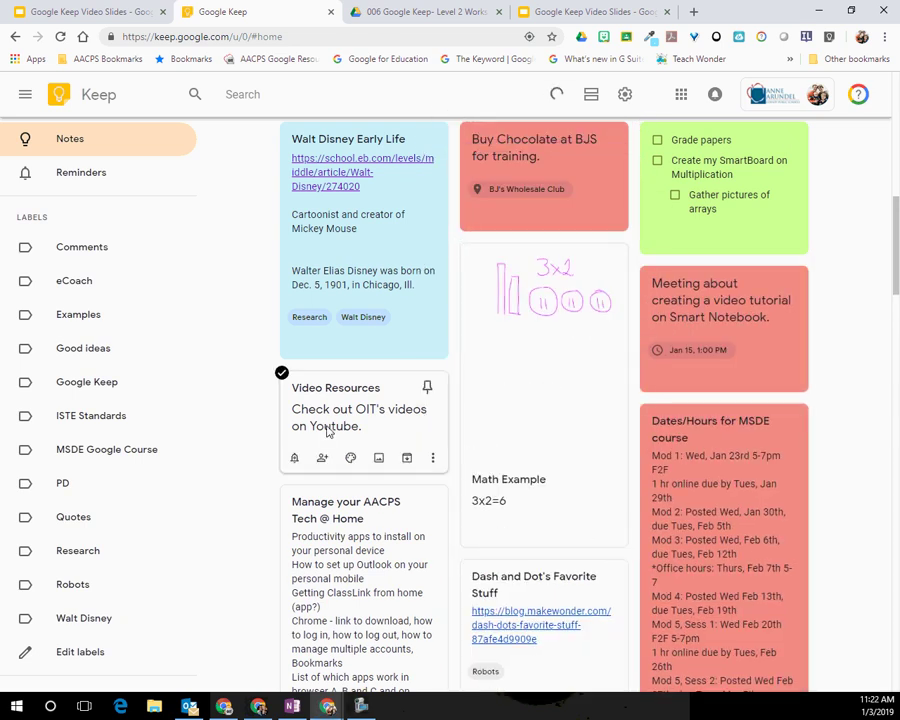
# - Pin the Walt Disney Early Life note and move it between Office Meetings and Newsletter among the pinned notes
pyautogui.scroll(7, 428, 444)
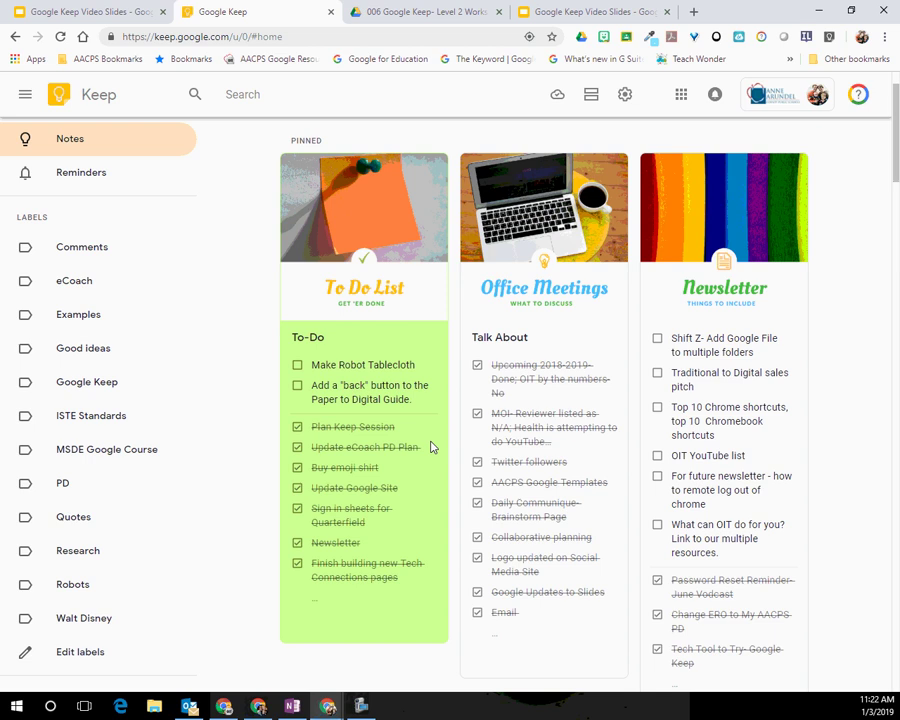
pyautogui.scroll(2, 436, 226)
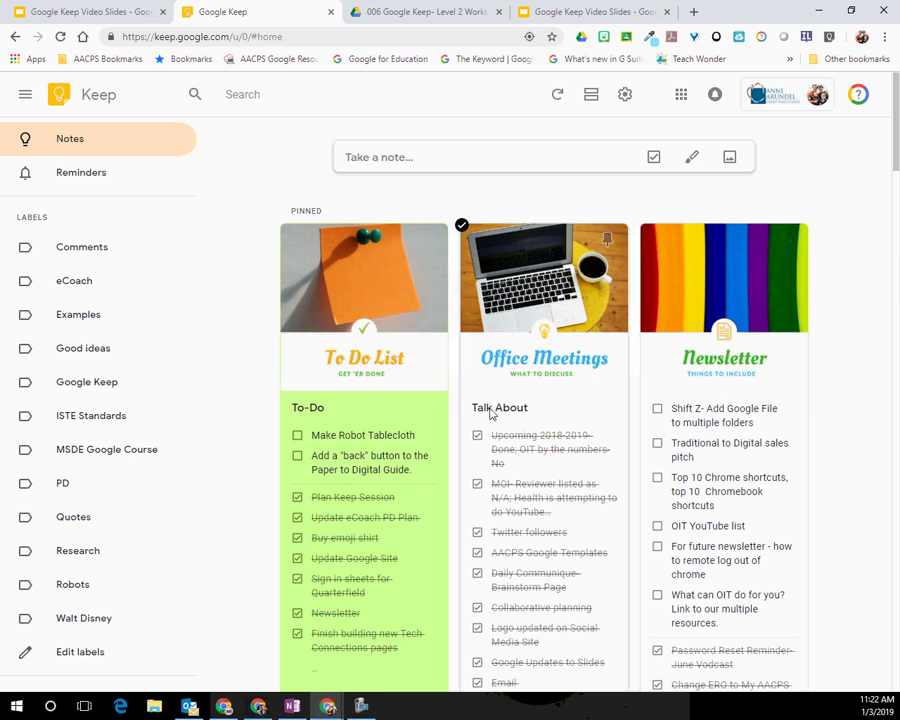
pyautogui.scroll(-7, 490, 412)
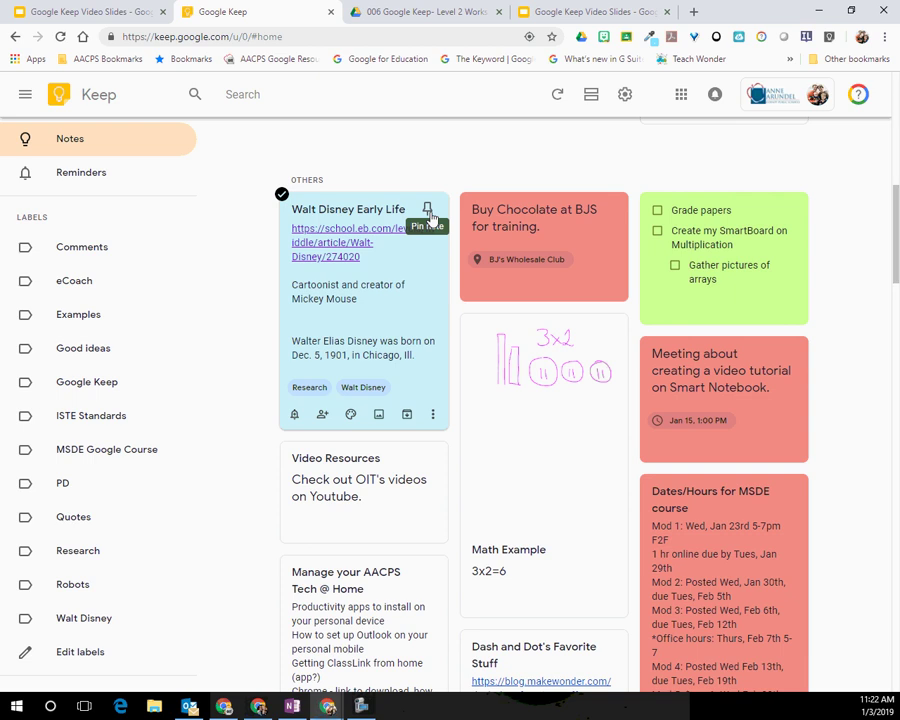
pyautogui.click(427, 211)
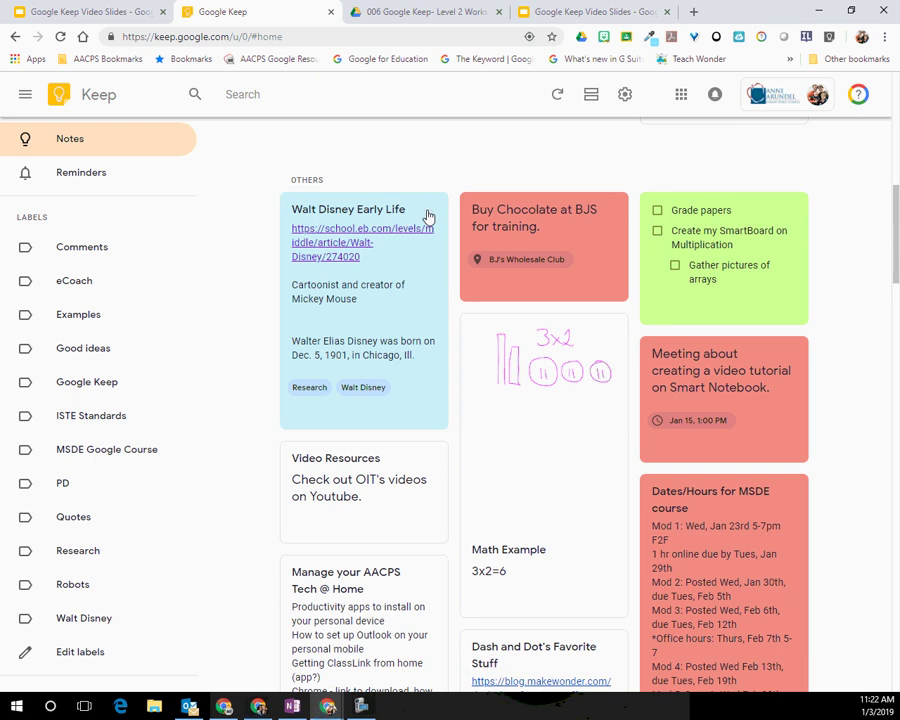
pyautogui.scroll(5, 431, 218)
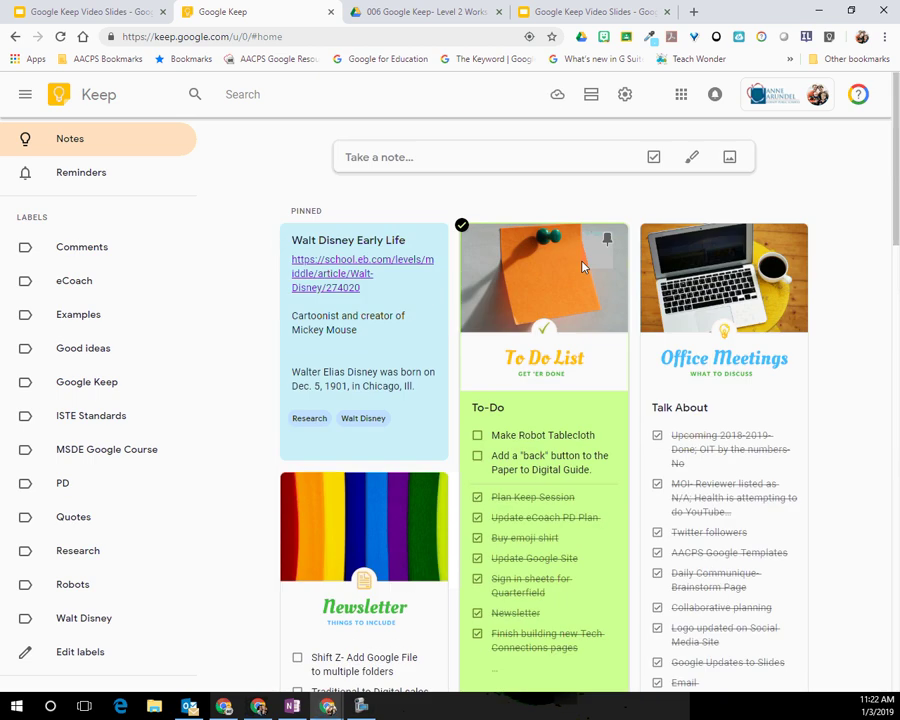
pyautogui.moveTo(365, 250); pyautogui.dragTo(737, 490)
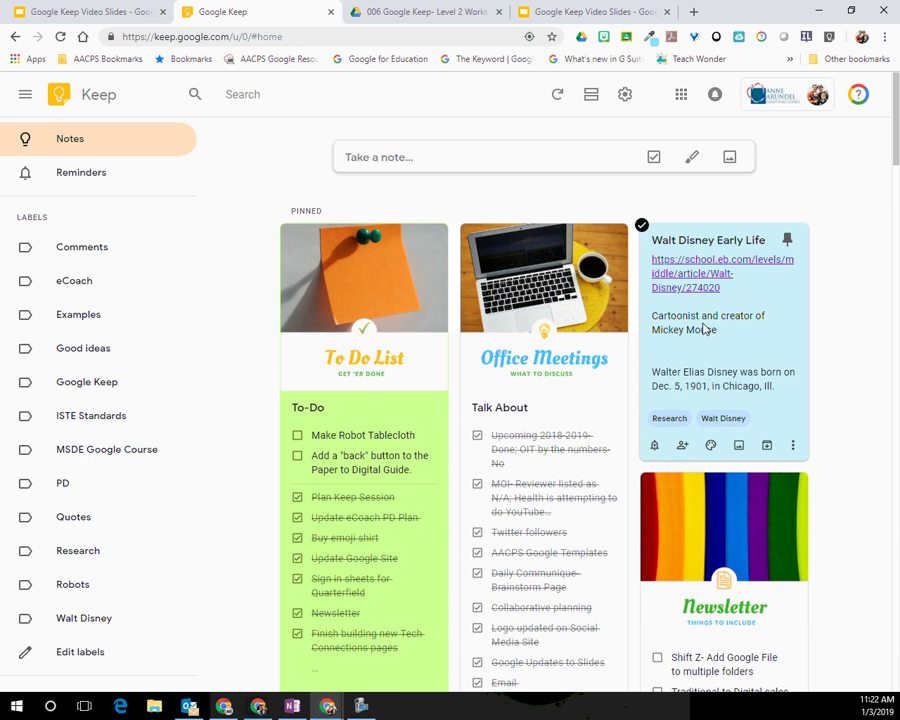
# - Unpin the Walt Disney Early Life note
pyautogui.click(787, 244)
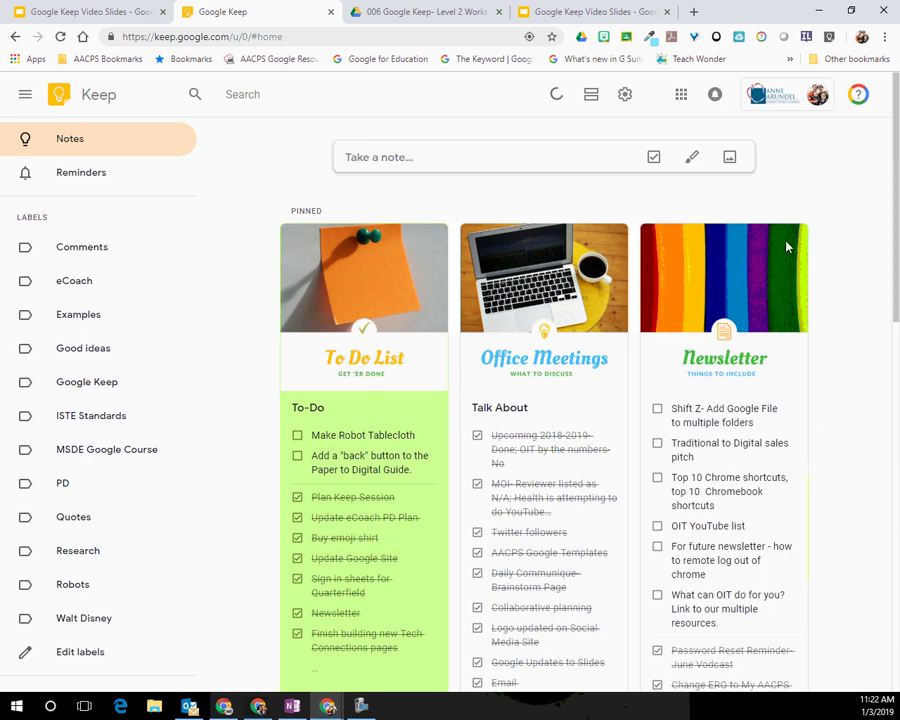
pyautogui.scroll(-5, 578, 320)
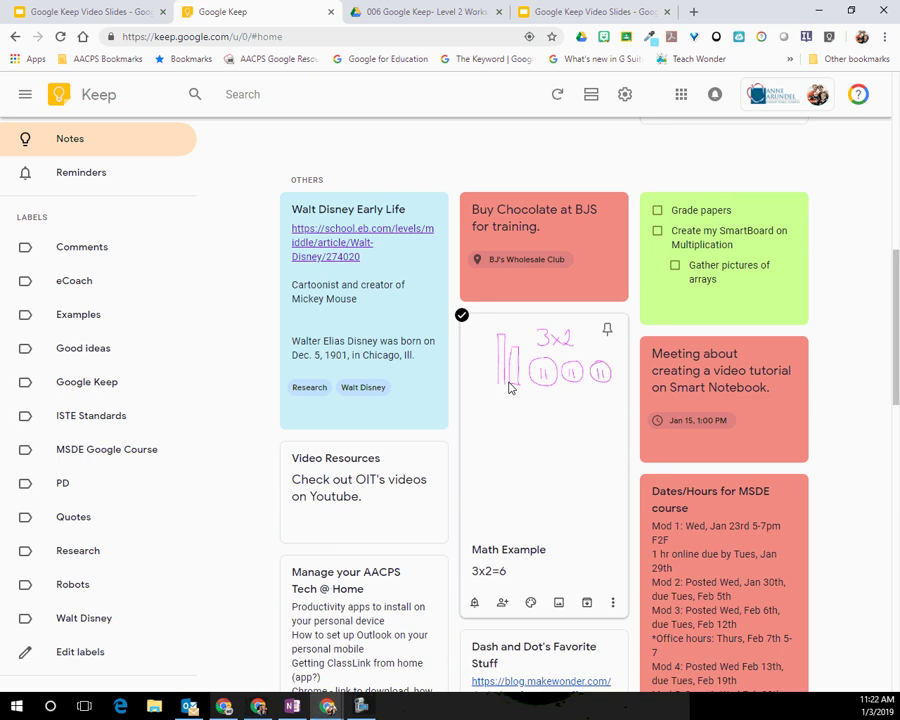
pyautogui.scroll(10, 427, 423)
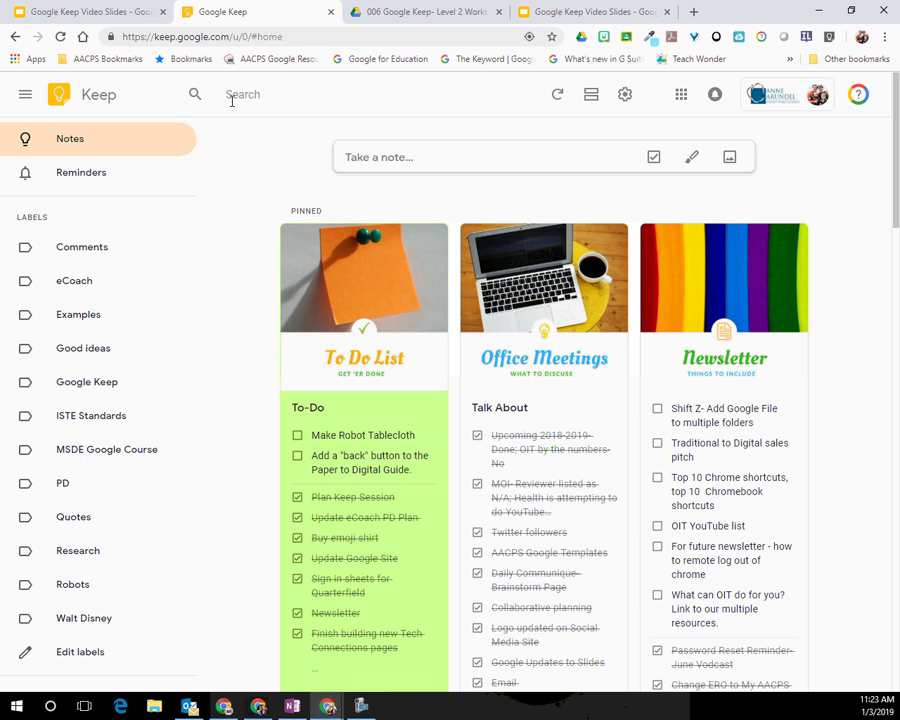
# - Start a note search filtered to the Images type and look through the matching notes
pyautogui.click(232, 96)
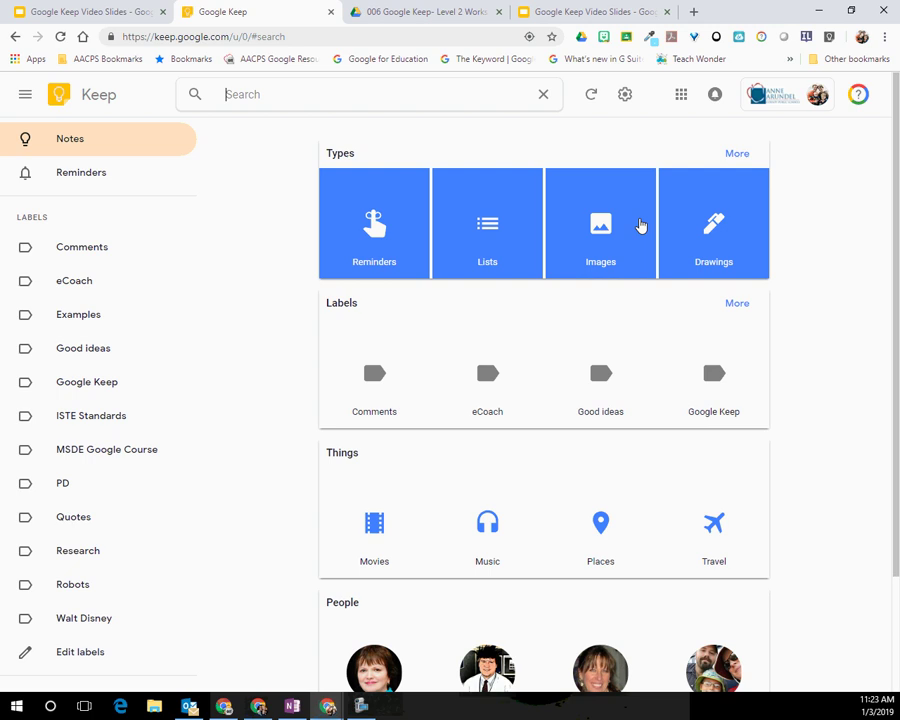
pyautogui.click(630, 241)
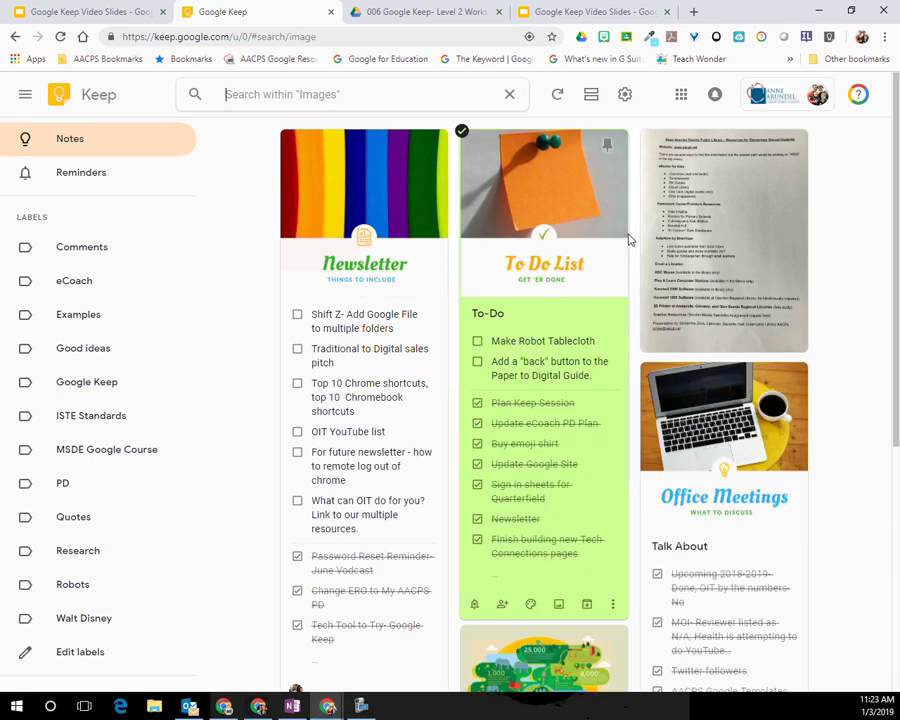
pyautogui.scroll(-6, 585, 399)
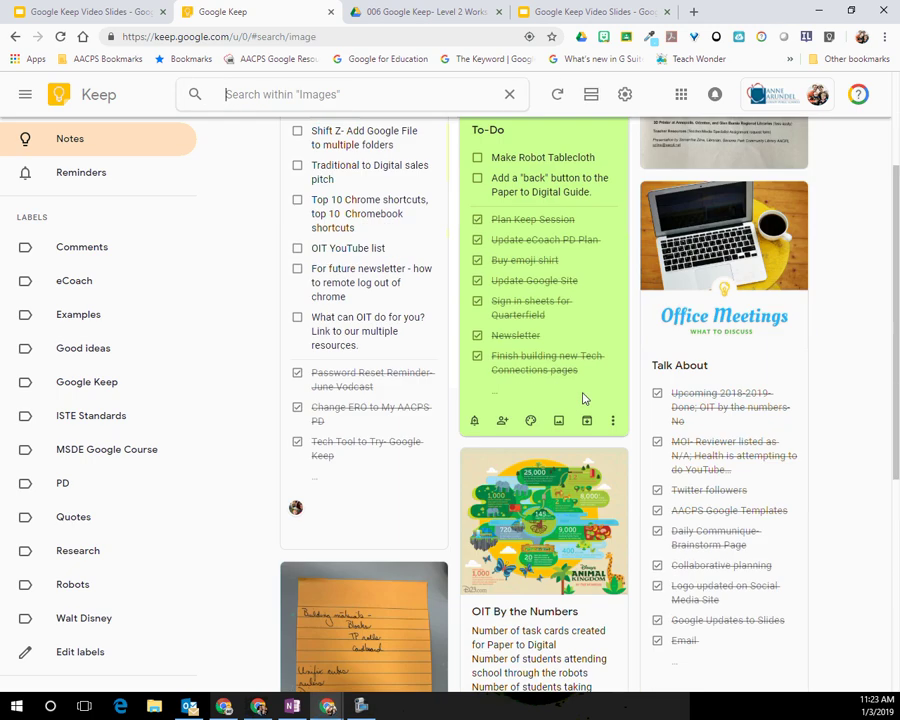
pyautogui.scroll(4, 585, 399)
pyautogui.scroll(3, 585, 399)
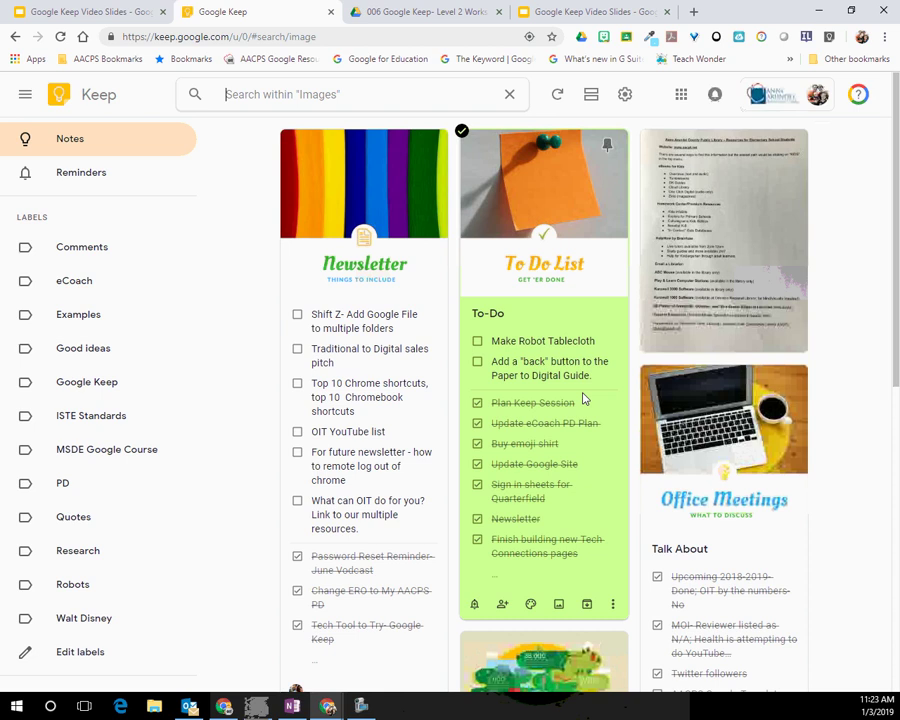
# - Search within the image notes for "upcoming", and clear the search once the matching note is found
pyautogui.click(242, 93)
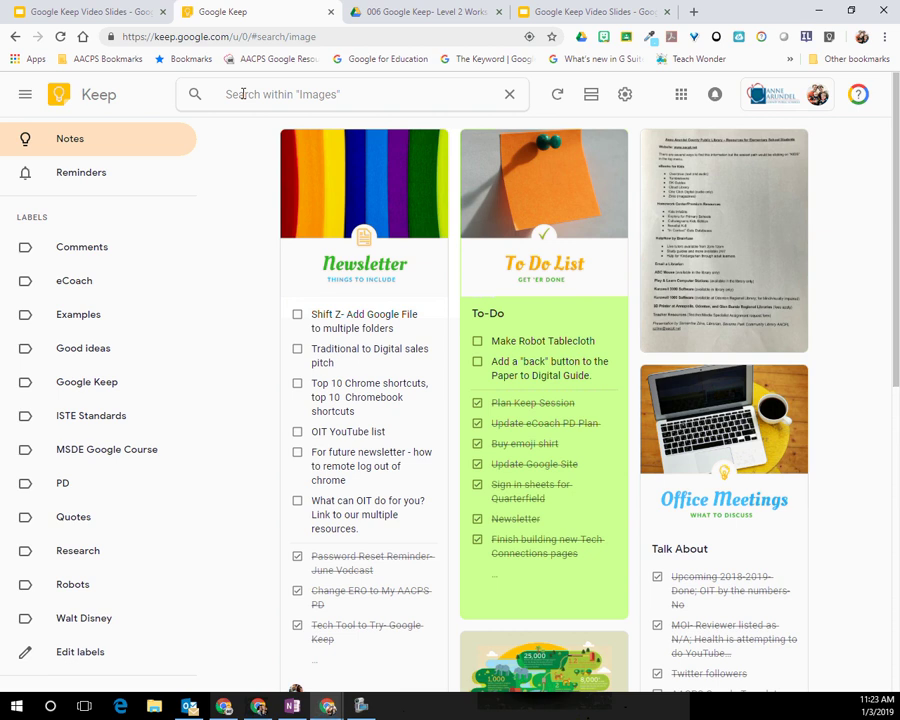
pyautogui.write('upcoming')
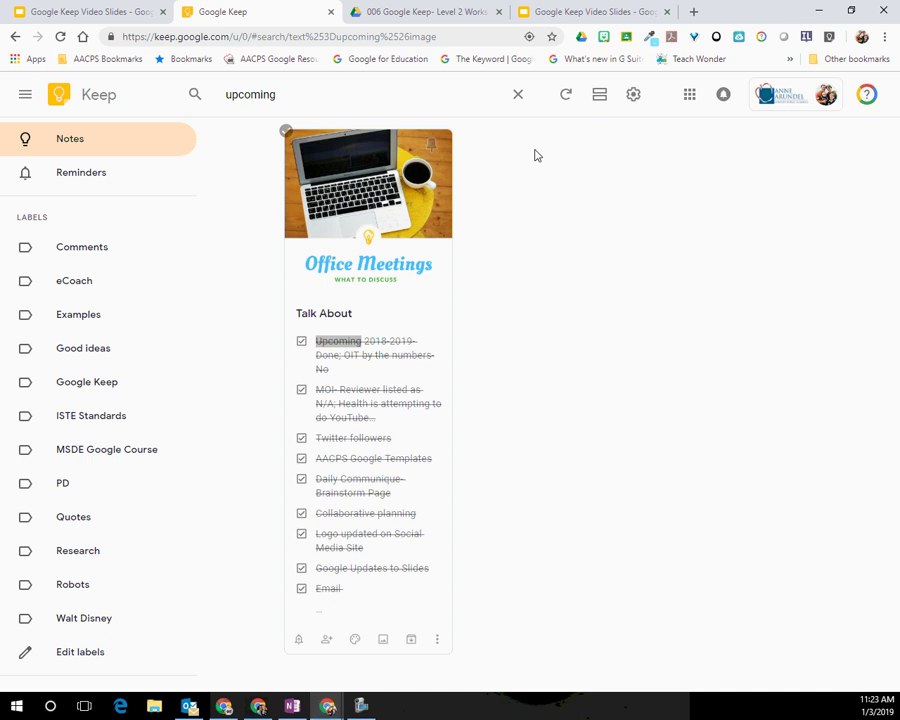
pyautogui.click(518, 94)
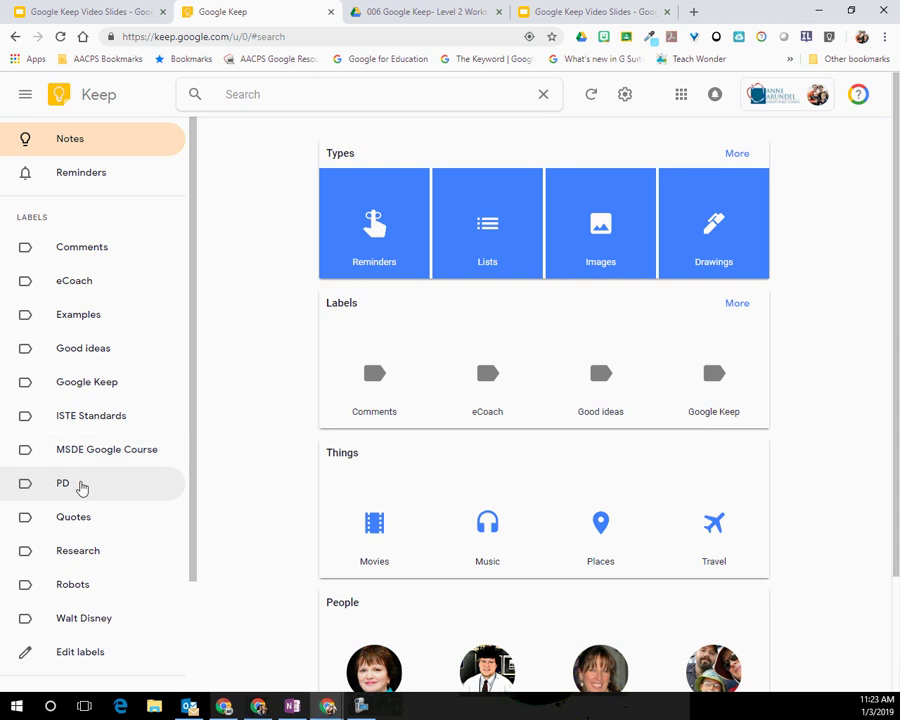
# - Filter the note search by the color Gray and look through the matching notes
pyautogui.scroll(-2, 471, 428)
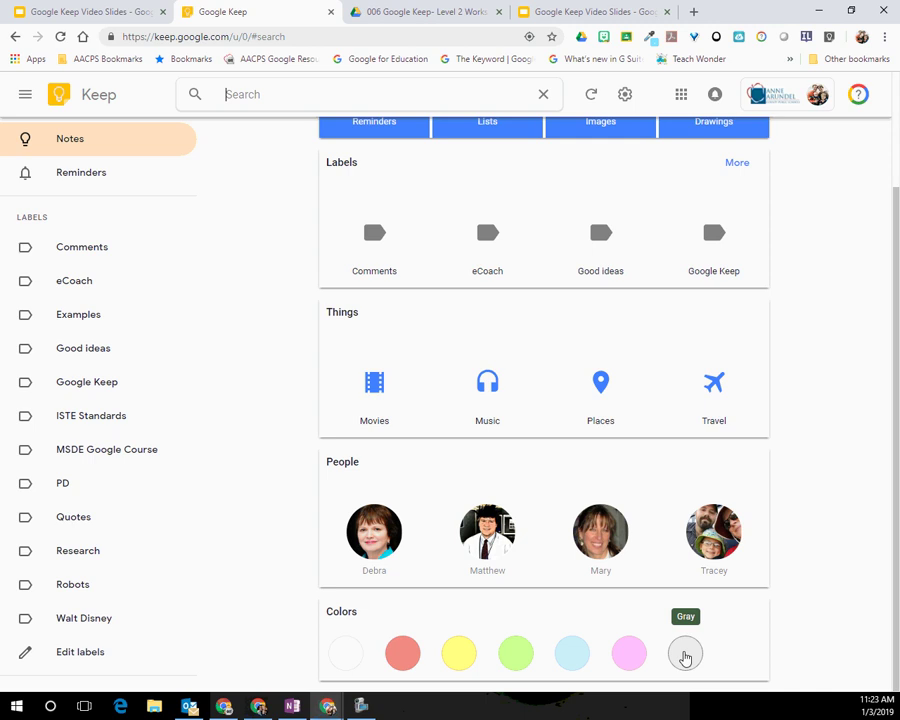
pyautogui.click(685, 655)
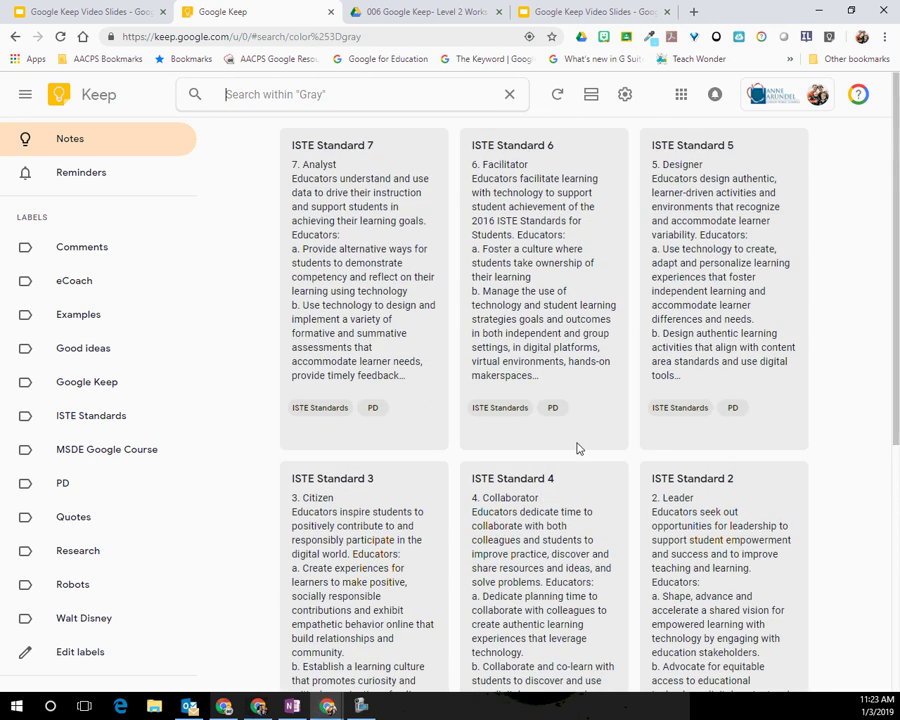
pyautogui.scroll(-5, 585, 519)
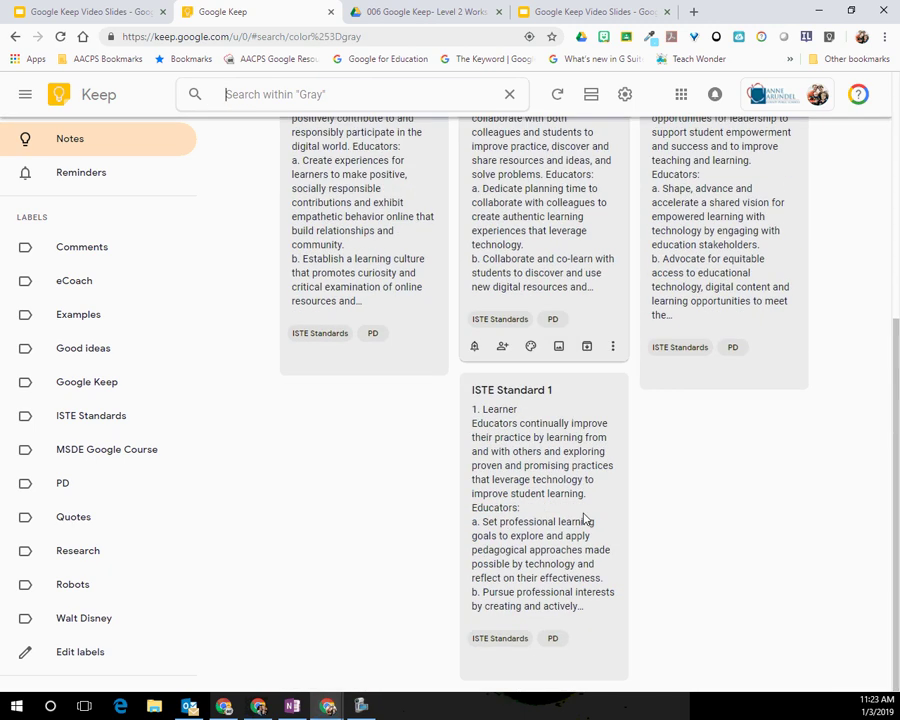
pyautogui.scroll(4, 585, 519)
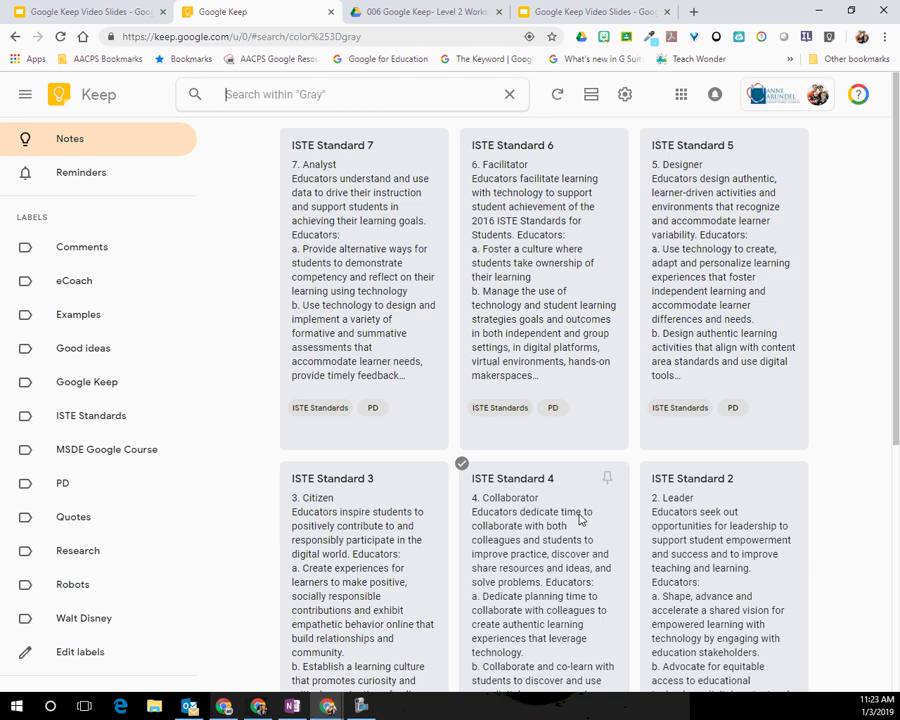